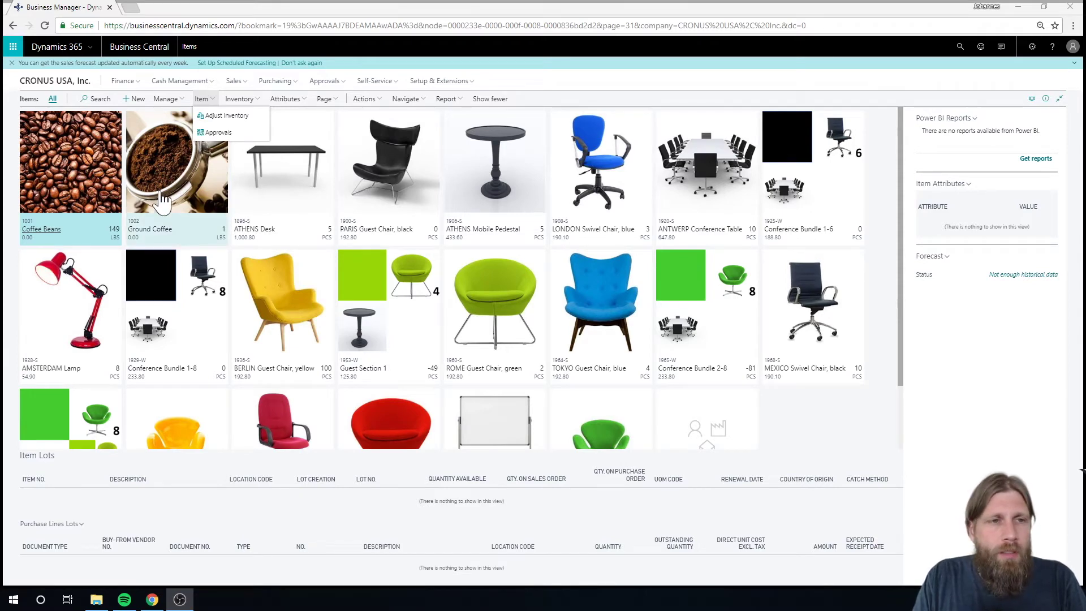
On the Ground Coffee item card, view the GROUNDCOFFEE production BOM from the full BOM list.
click(165, 234)
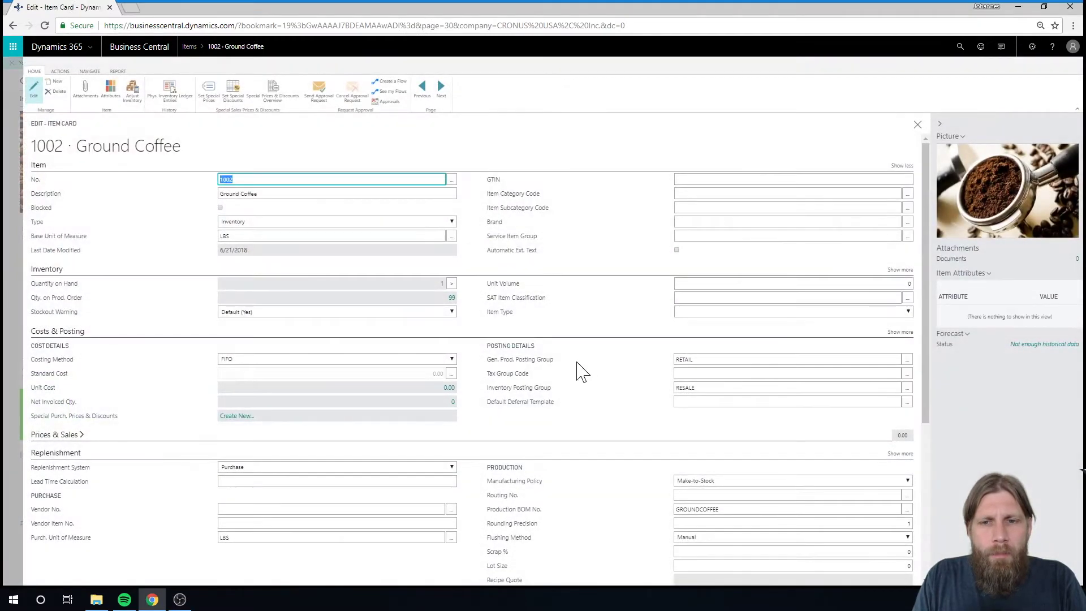
scroll(569, 376, down, 3)
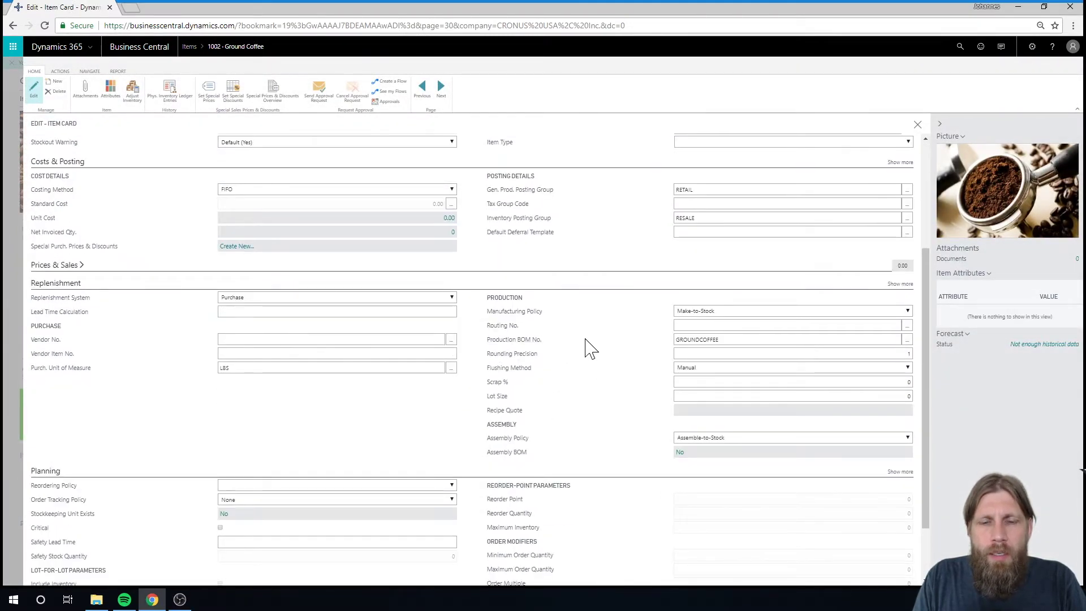
mouse_move(519, 351)
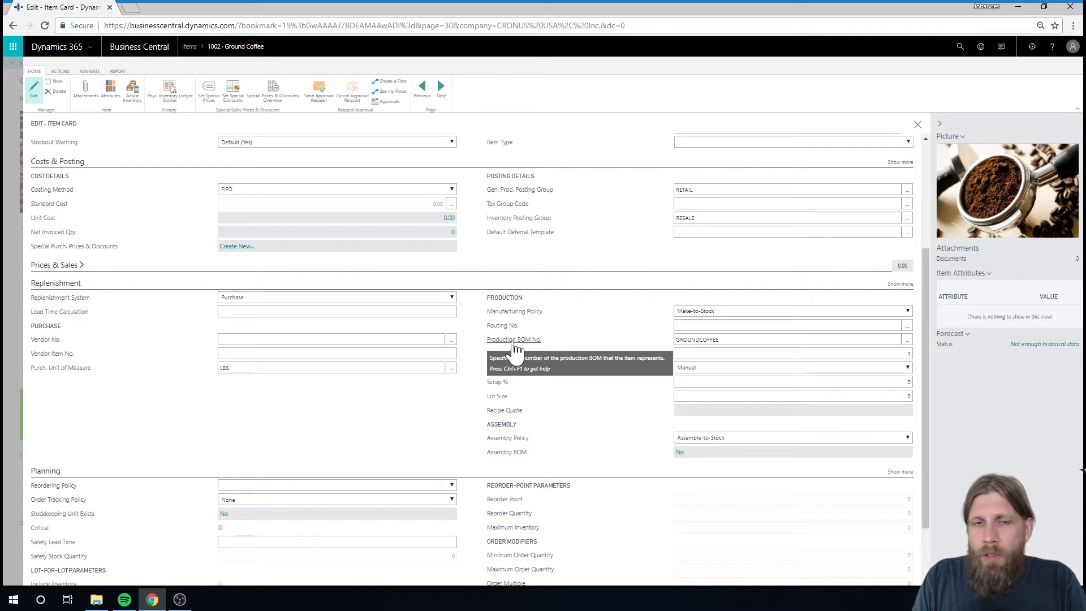
click(736, 339)
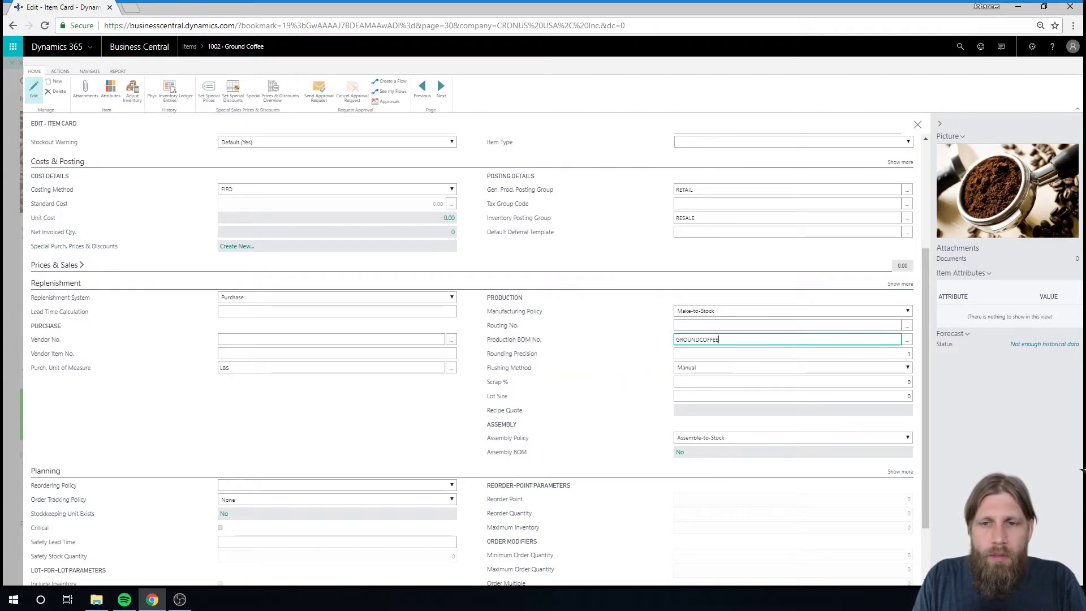
click(907, 339)
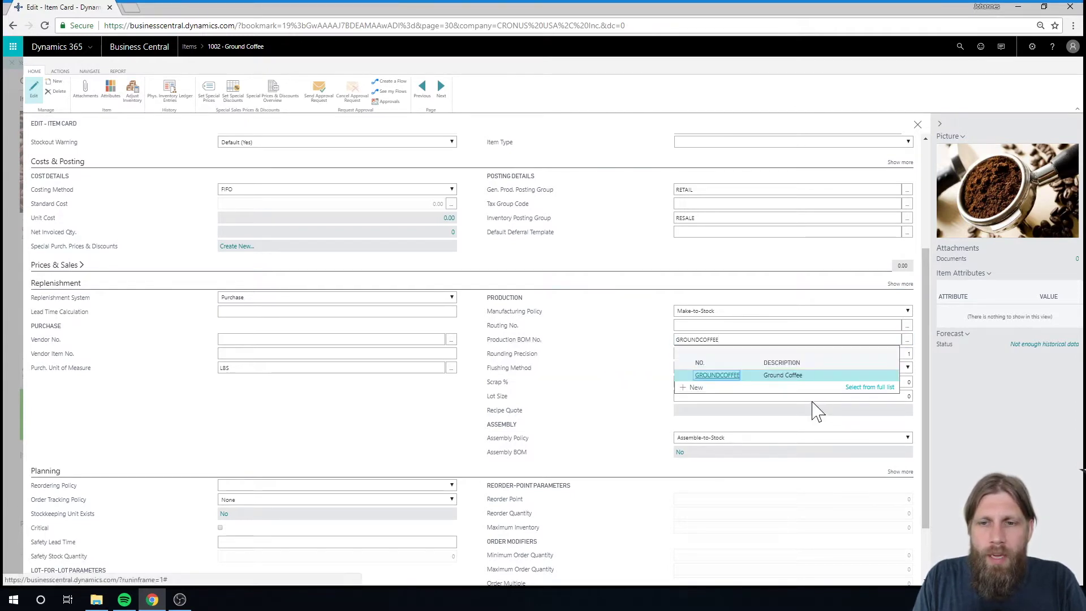
click(854, 388)
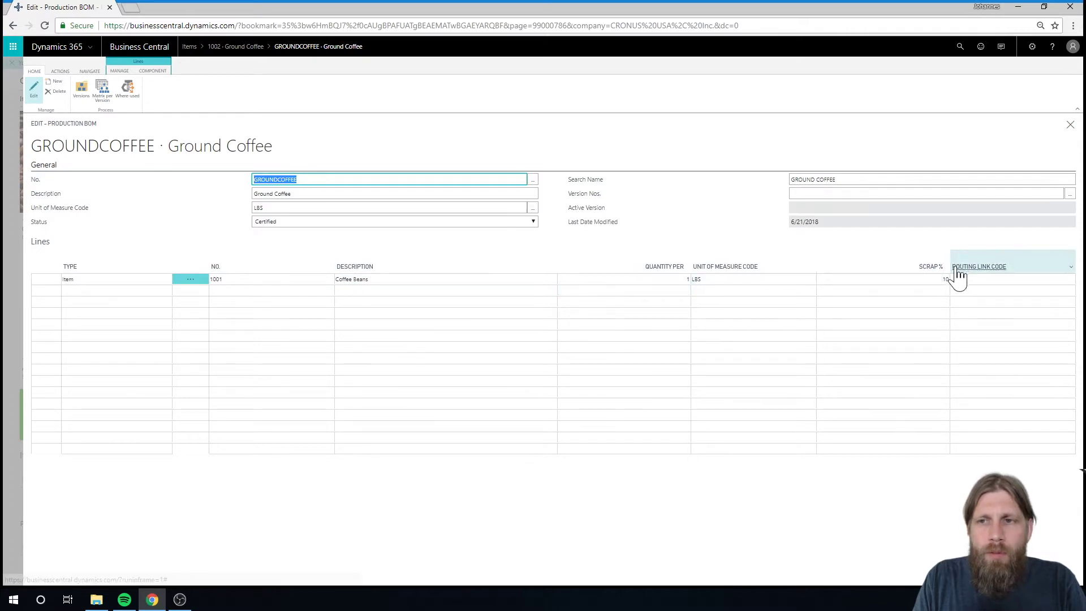
click(1070, 125)
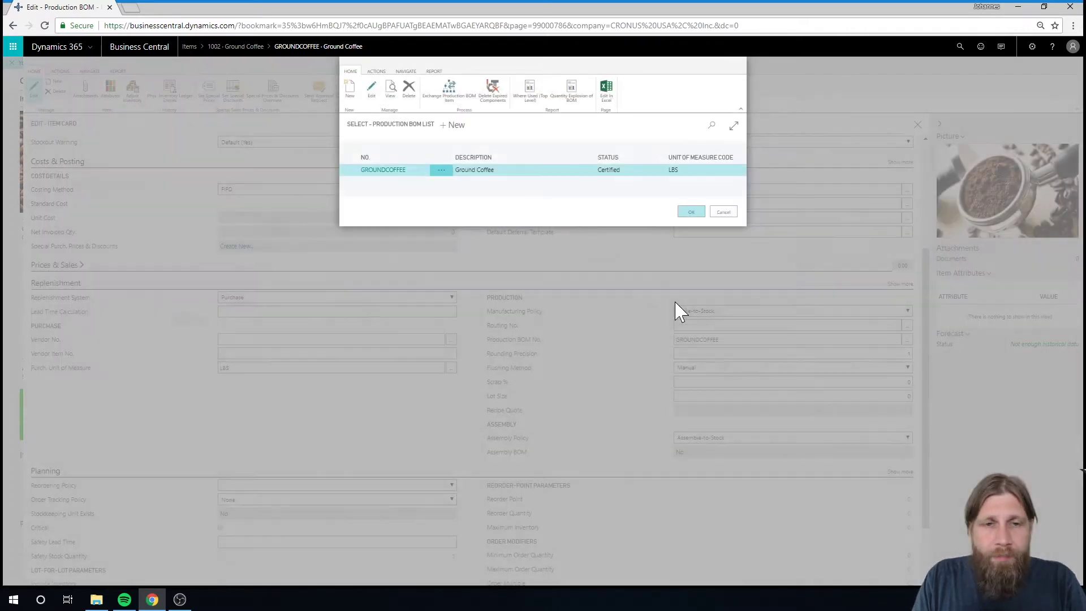
Dismiss the BOM list, close the Ground Coffee card, and search pages for 'released pr'.
click(724, 212)
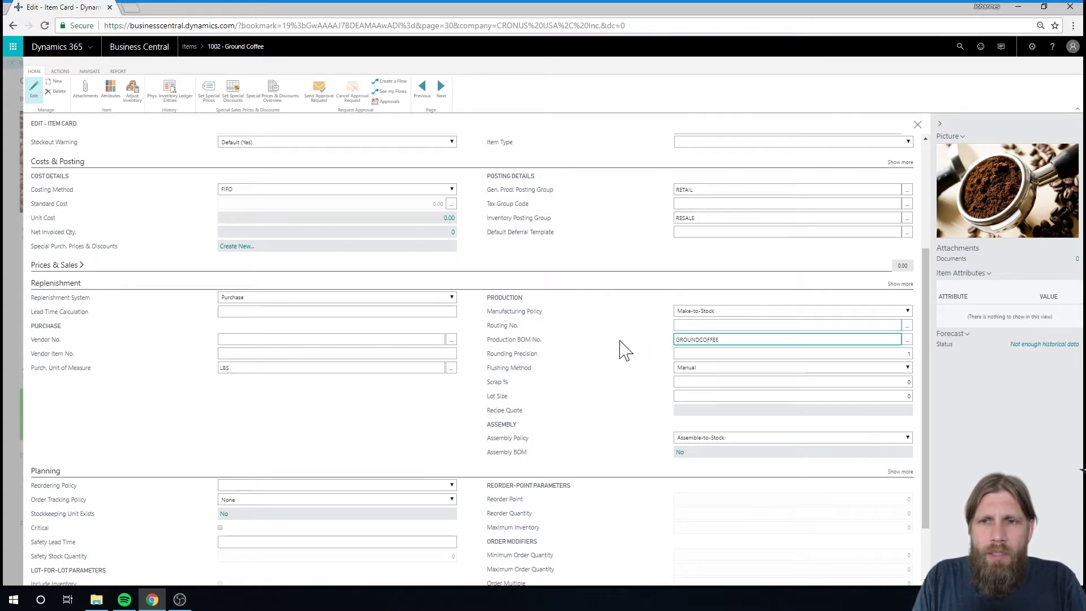
click(917, 125)
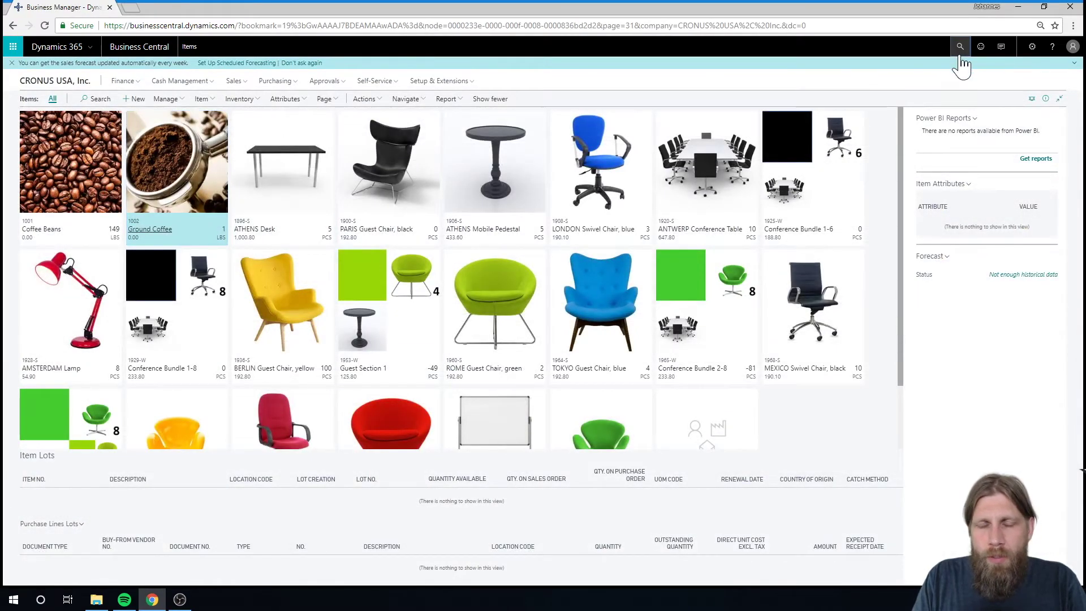
click(960, 48)
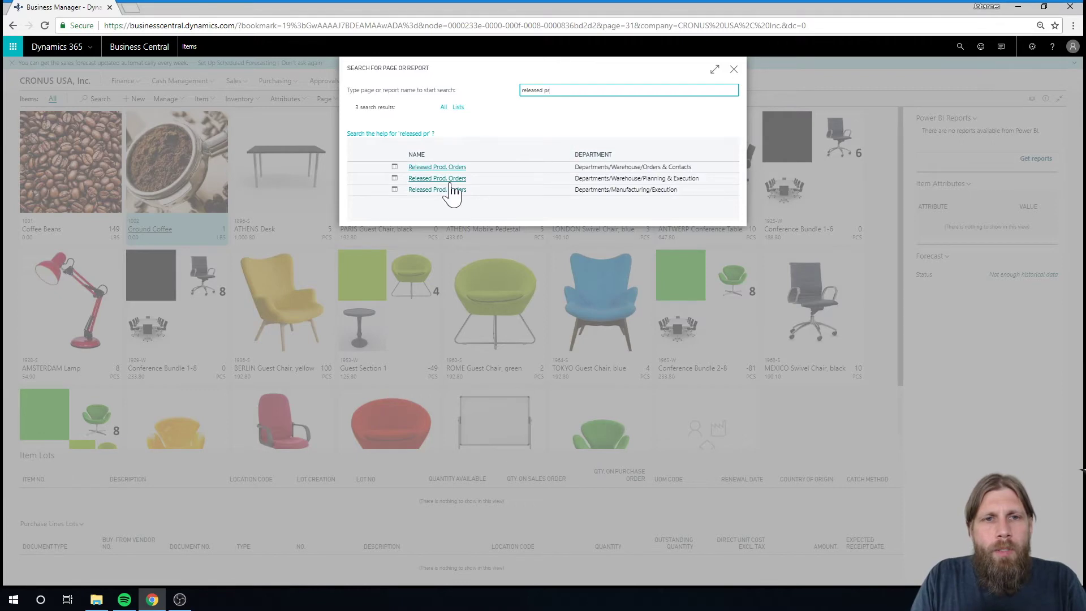
Start a new released production order, accepting order number 101005.
click(452, 178)
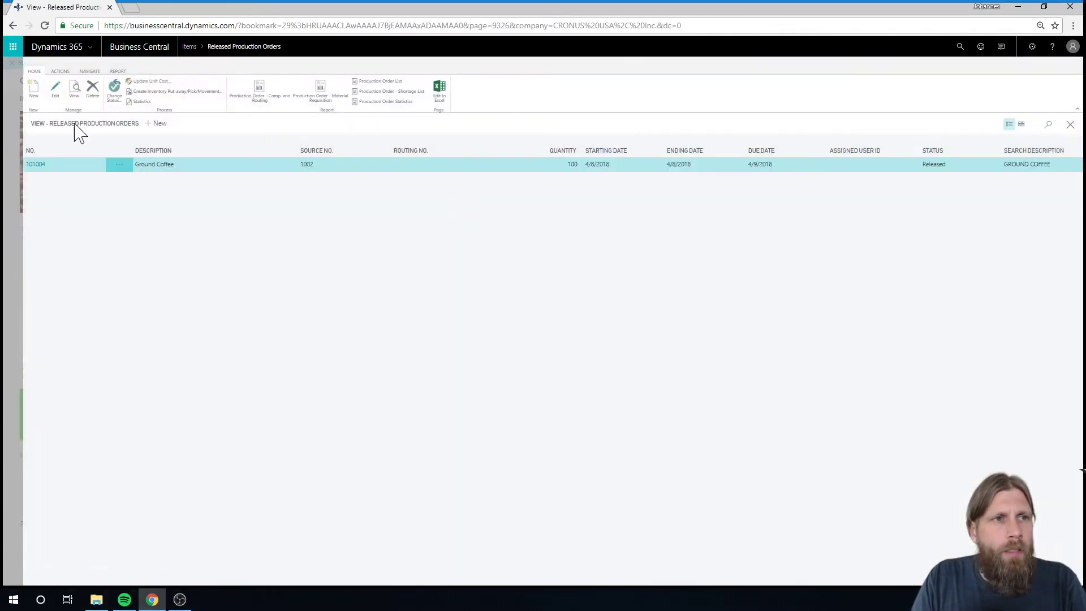
click(32, 93)
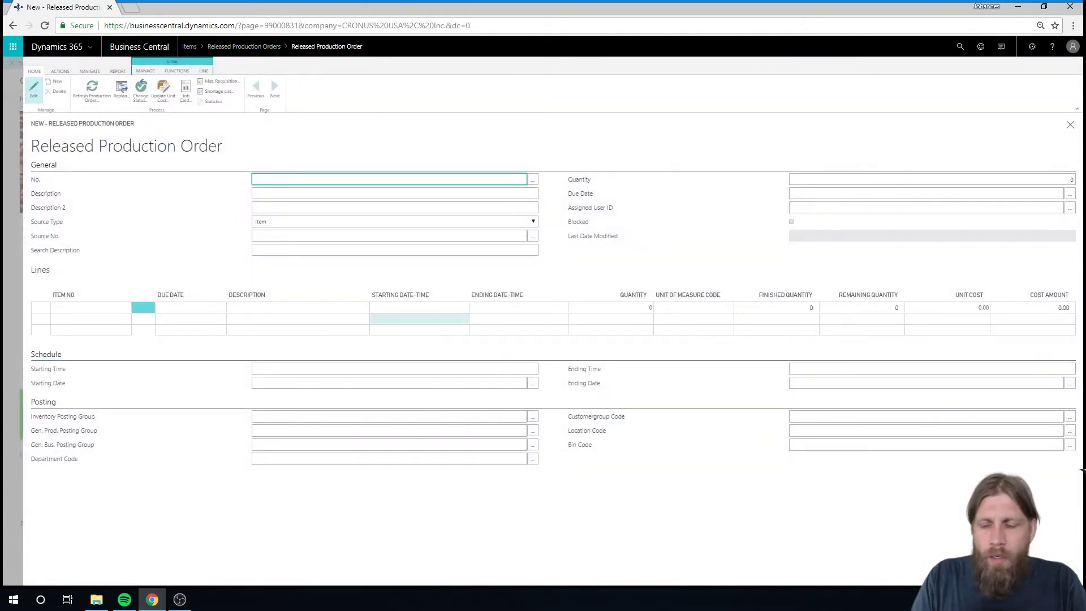
click(372, 222)
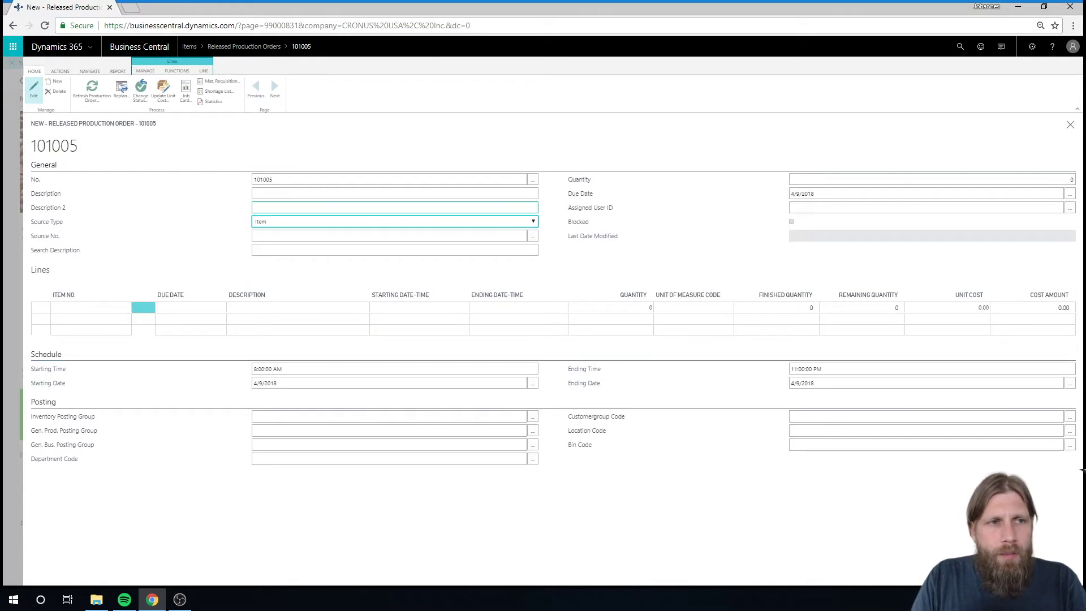
click(336, 236)
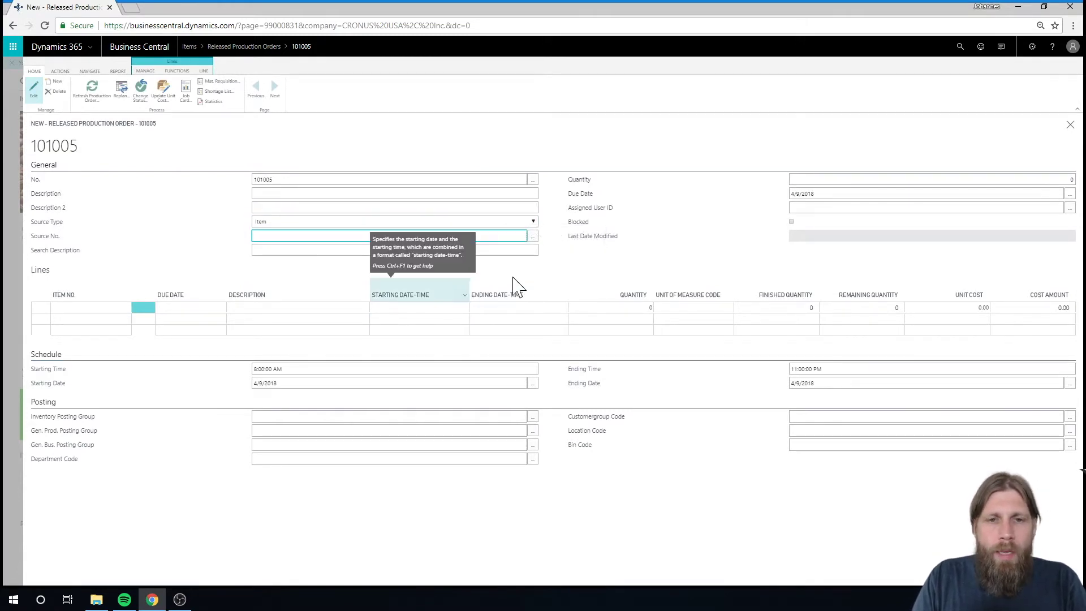
Set the order's source item to Ground Coffee (1002) with quantity 80.
text(ground)
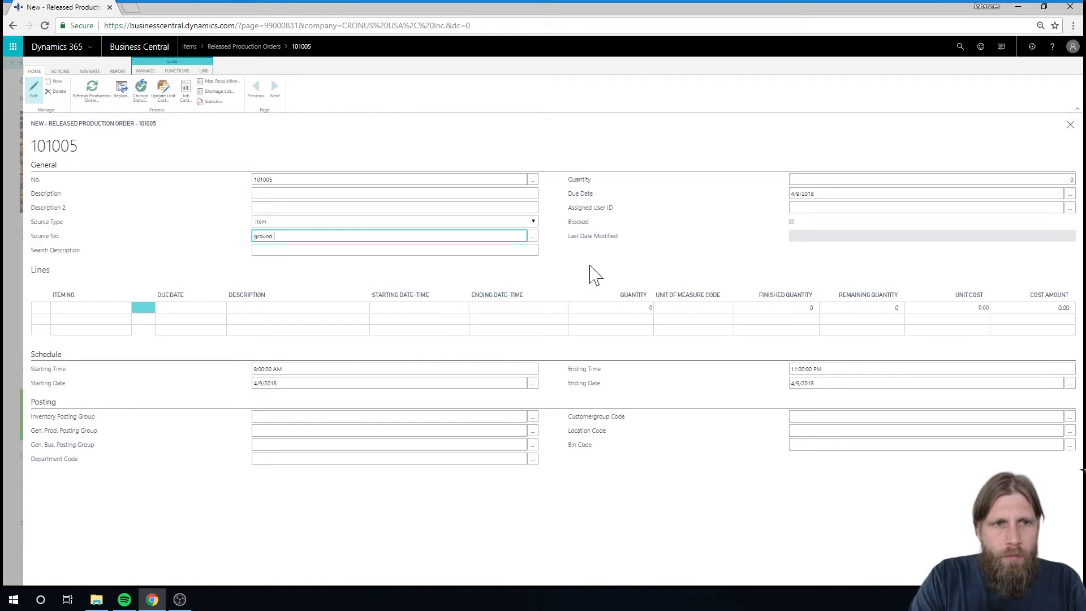
text( coff)
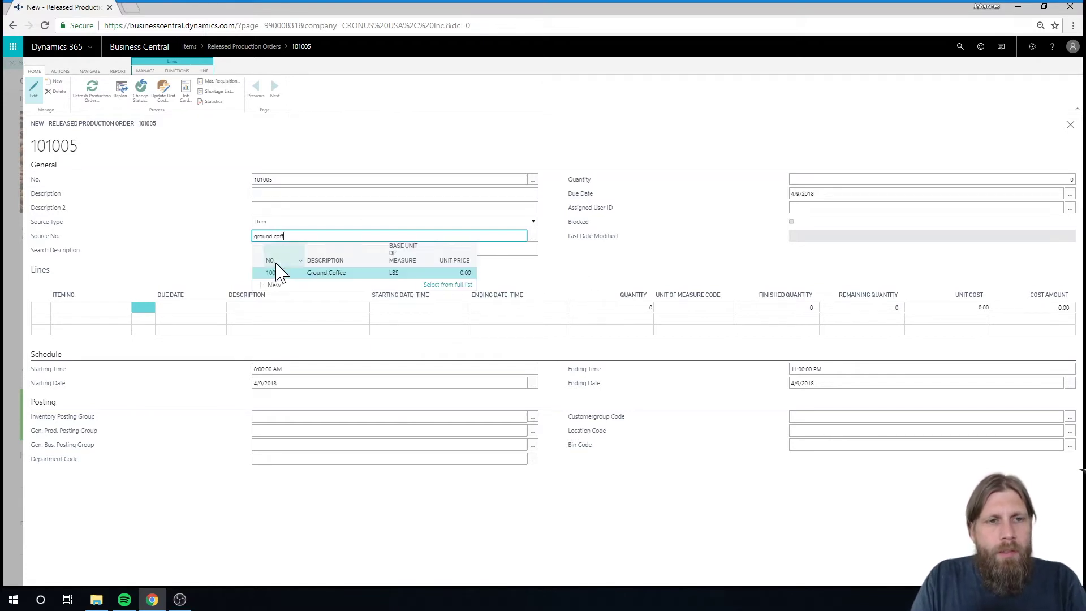
click(315, 277)
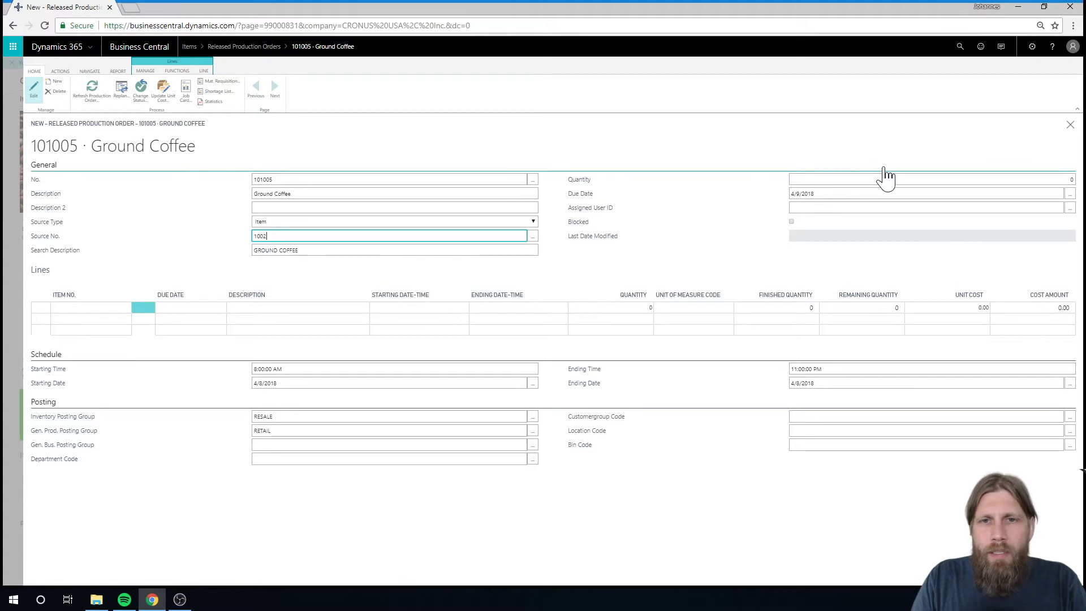
click(878, 179)
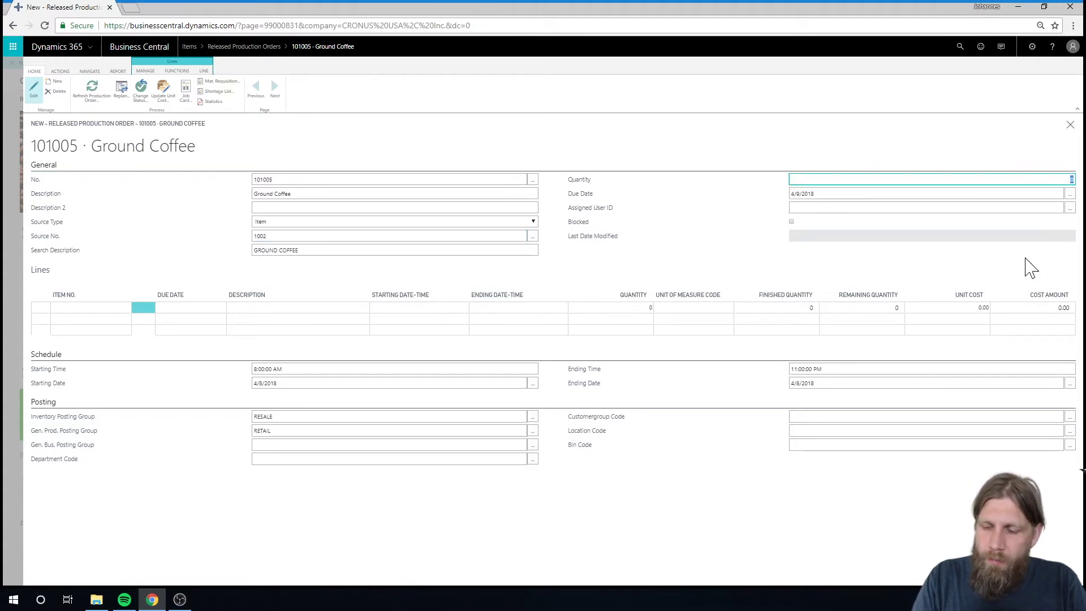
text(80)
key(Tab)
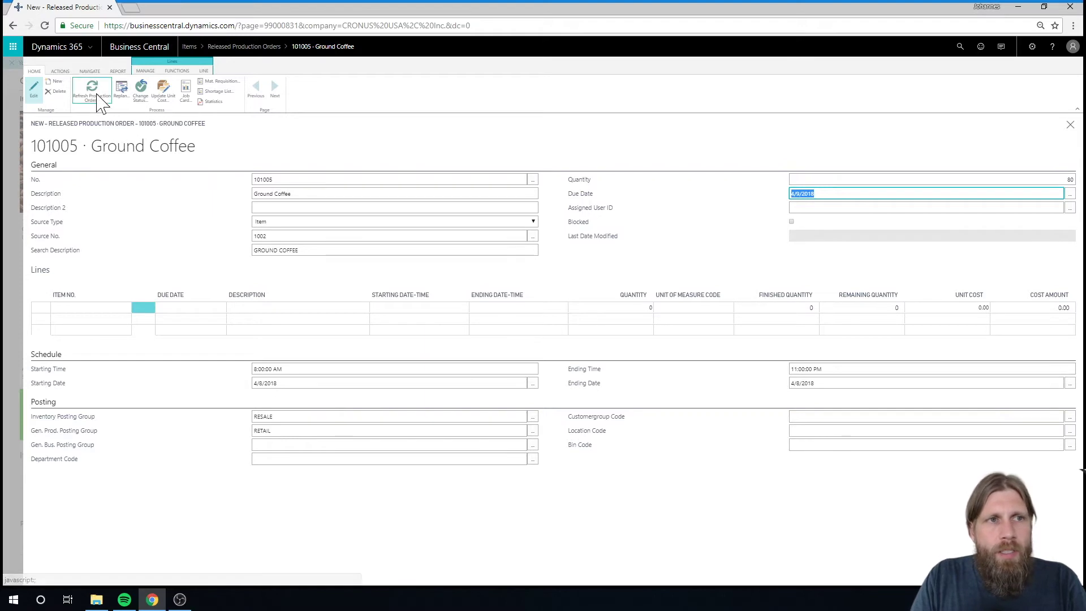
click(97, 95)
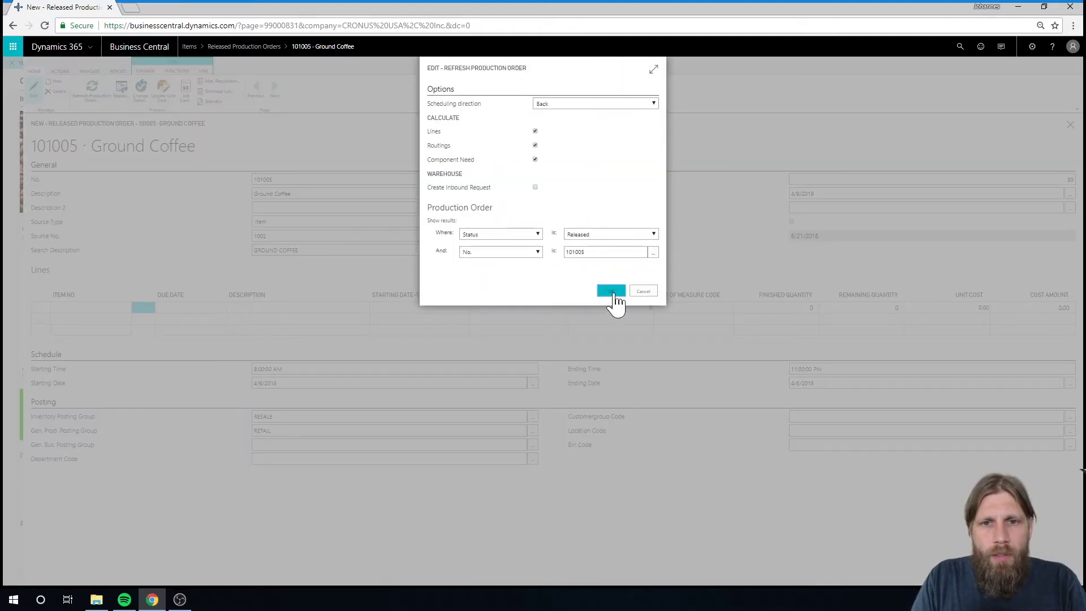
key(Return)
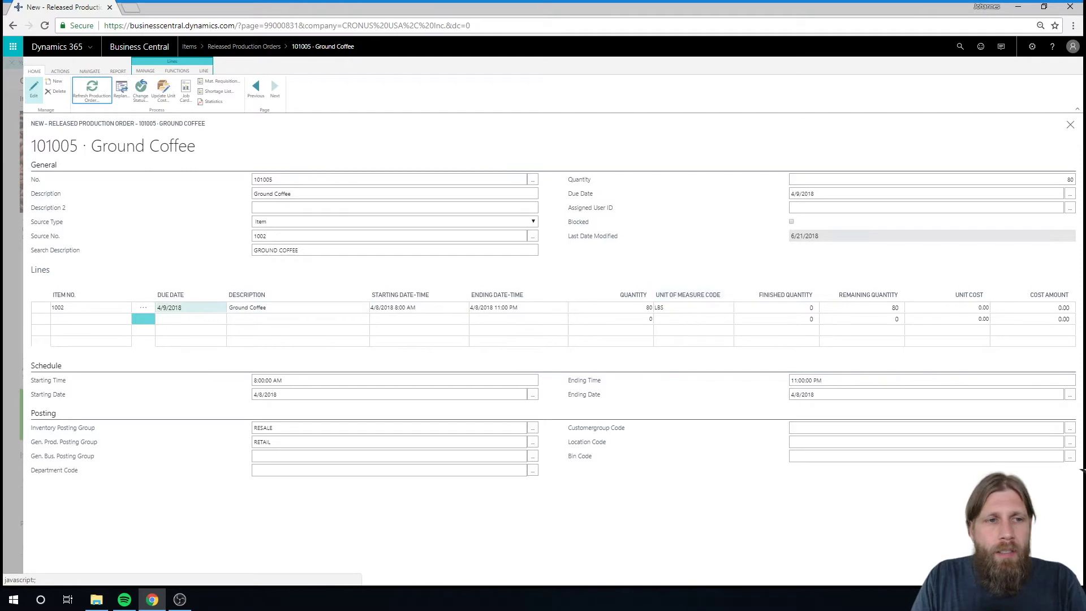
click(85, 307)
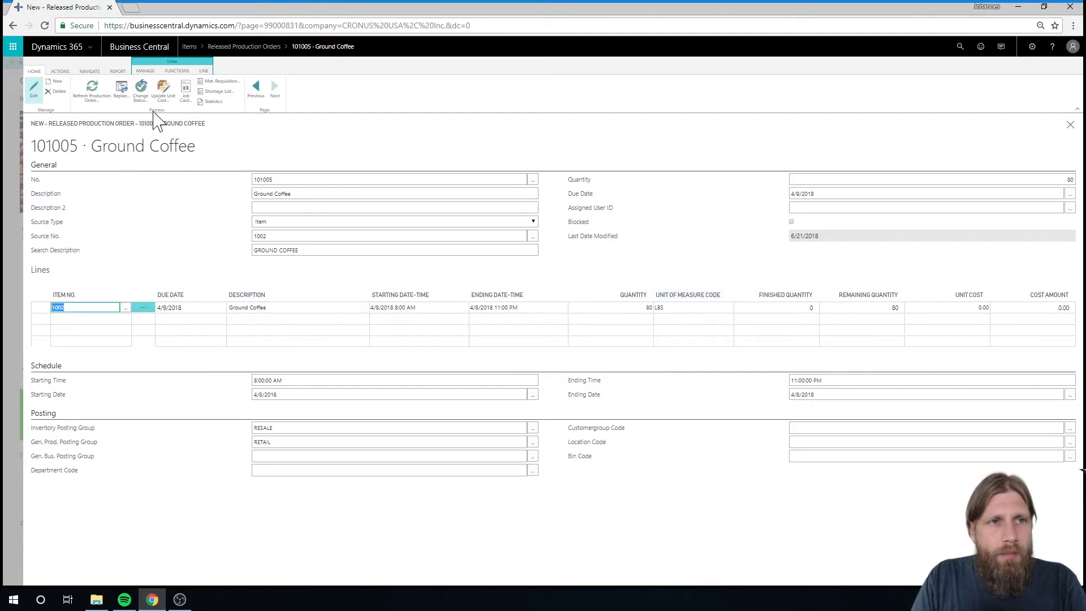
click(204, 70)
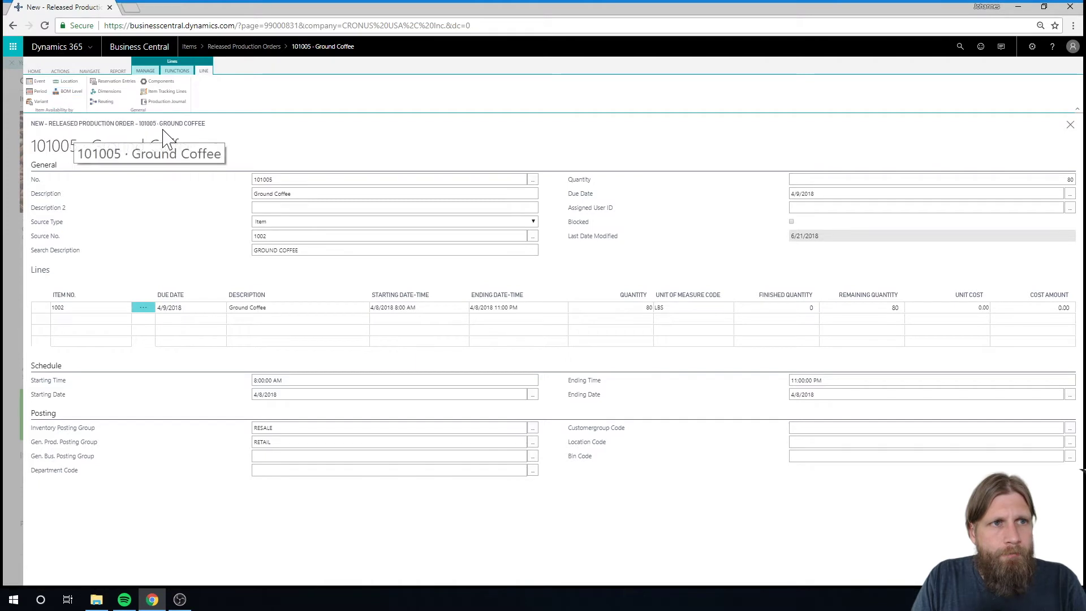
click(163, 81)
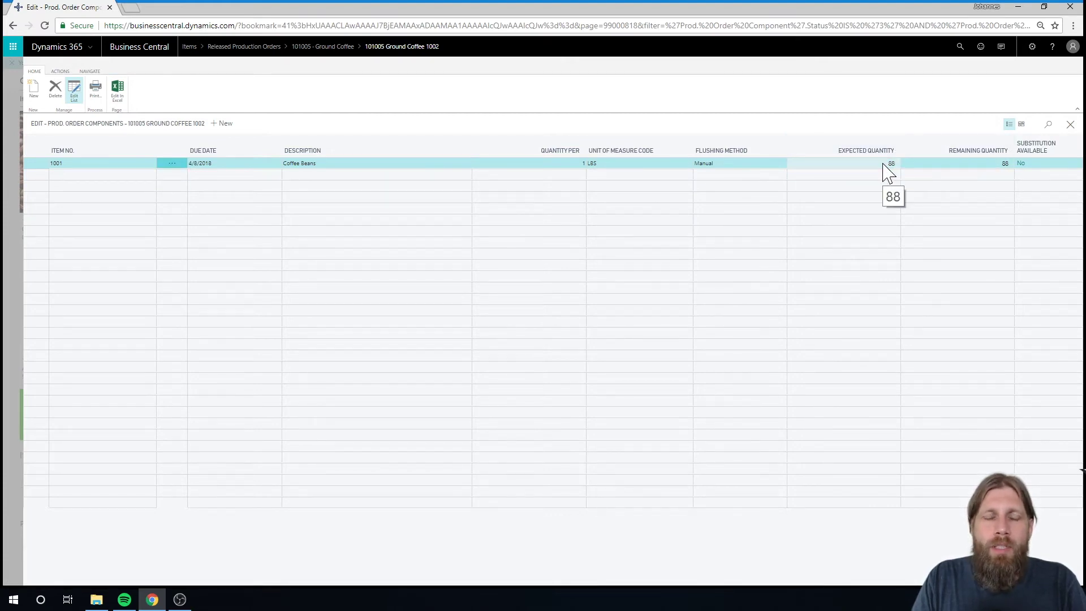
click(1070, 125)
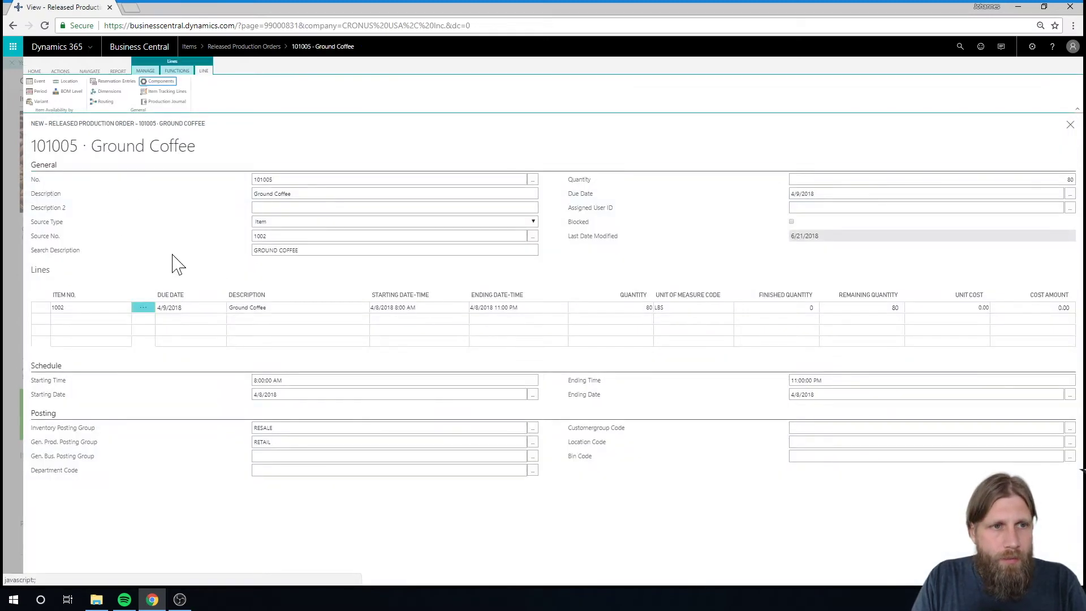
Post the production journal: 90 LBS Coffee Beans consumption and 80 LBS Ground Coffee output.
click(169, 103)
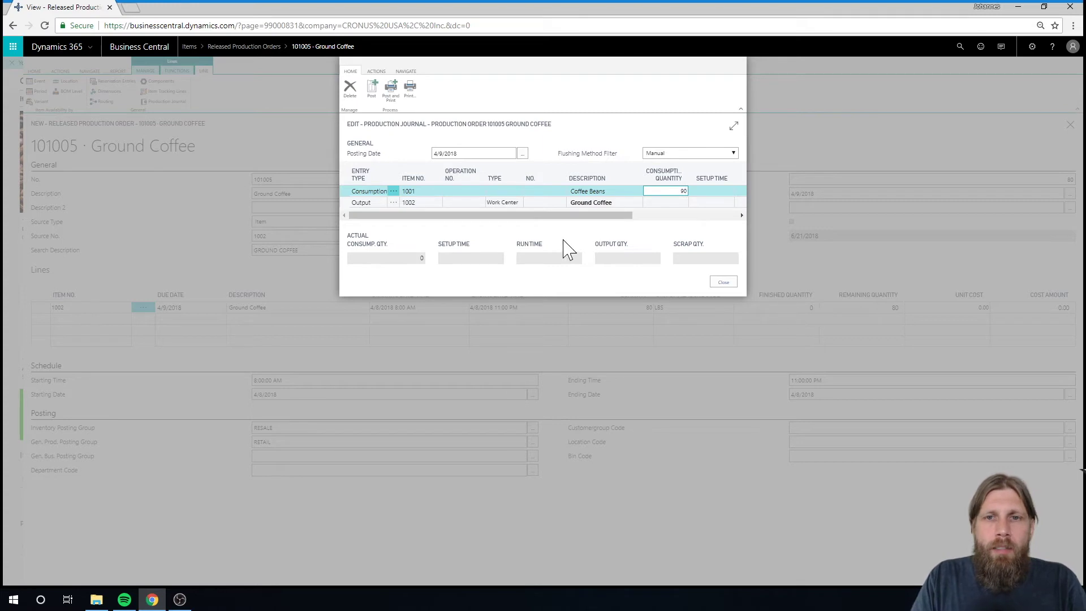
click(695, 214)
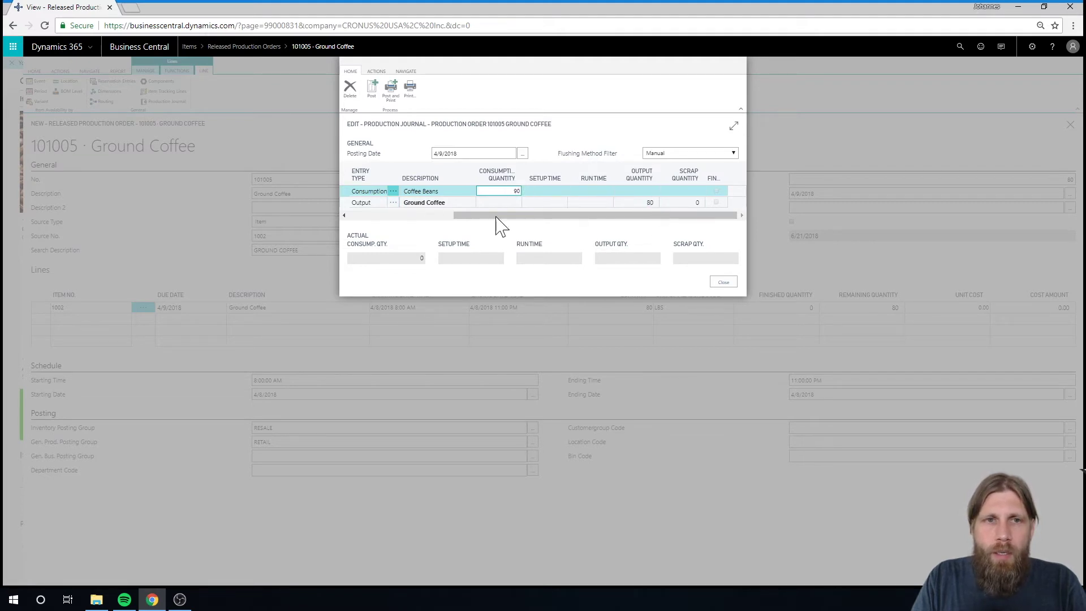
click(373, 91)
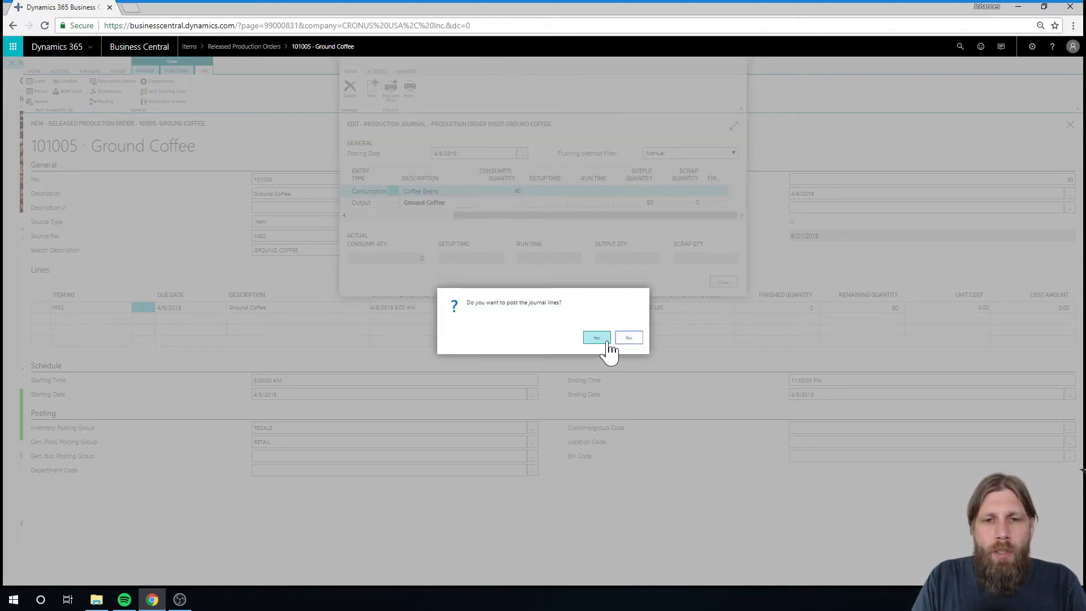
key(Return)
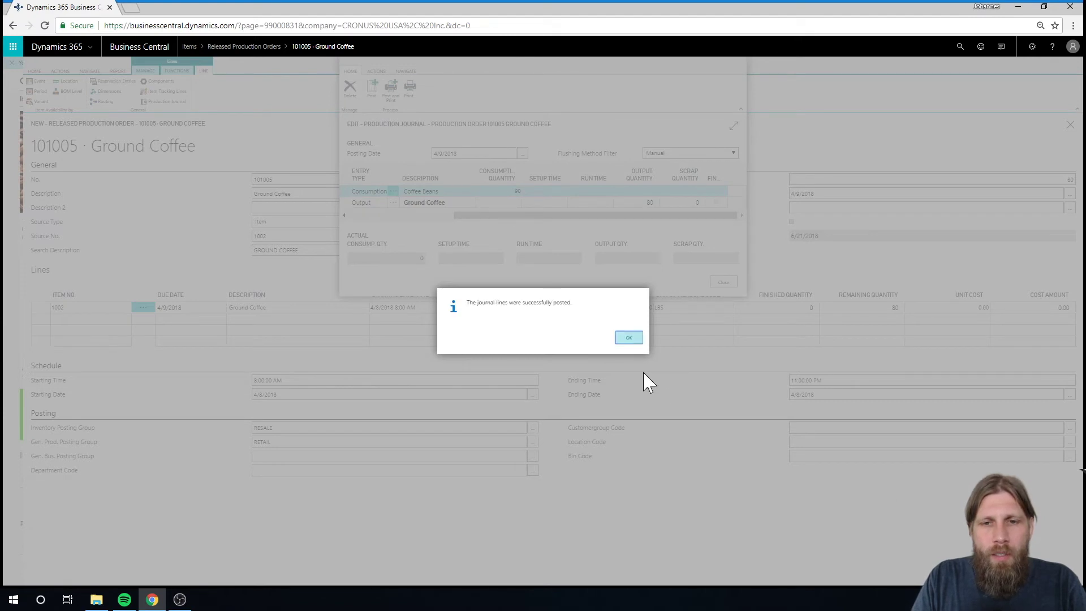
key(Return)
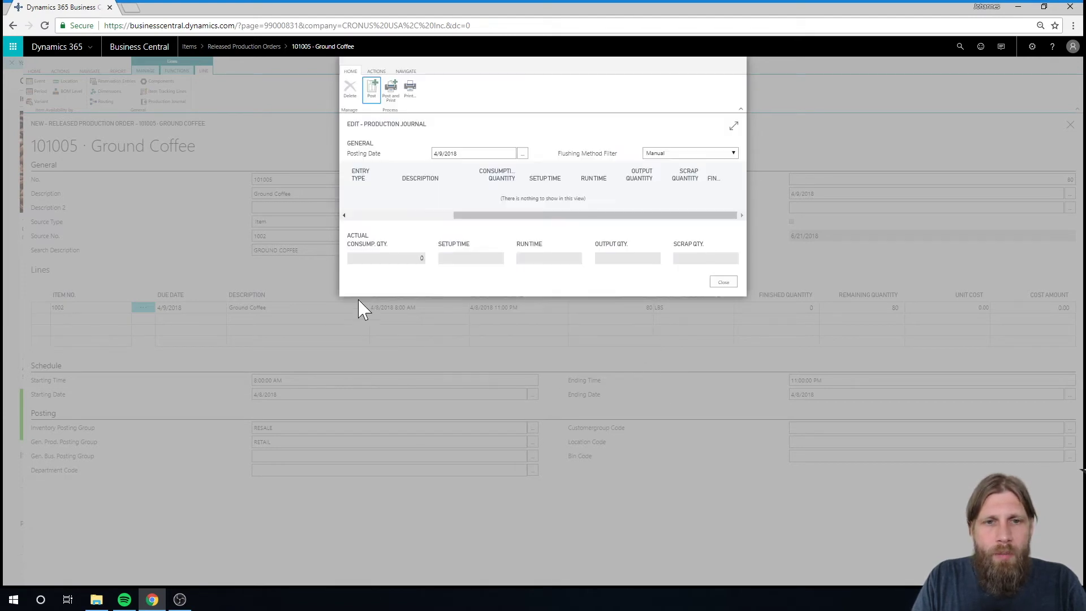
click(724, 282)
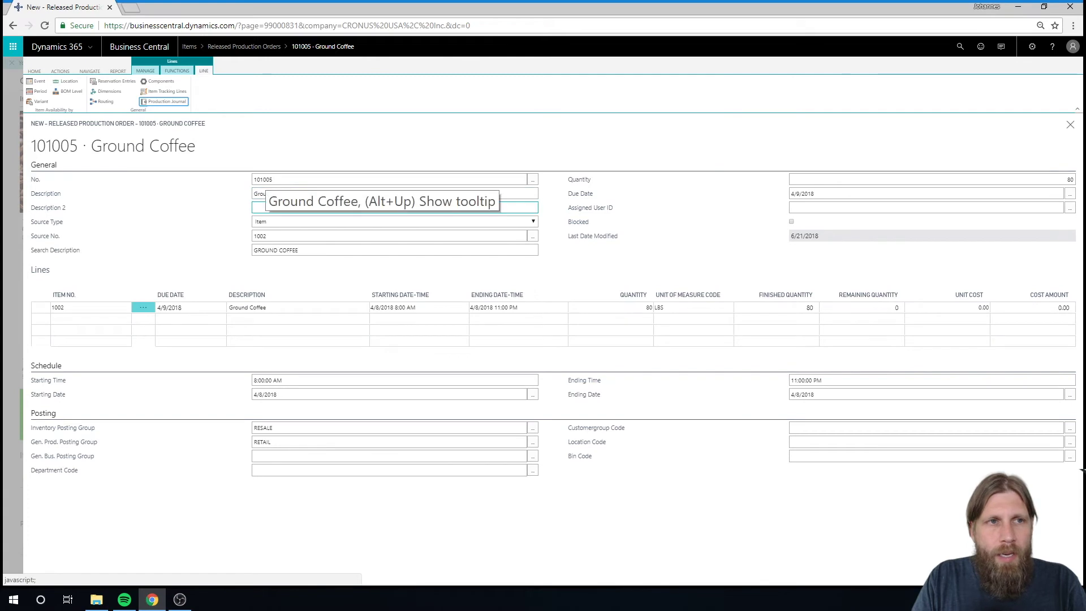
Review order 101005's output and consumption ledger entries, then close back to the order list.
click(89, 70)
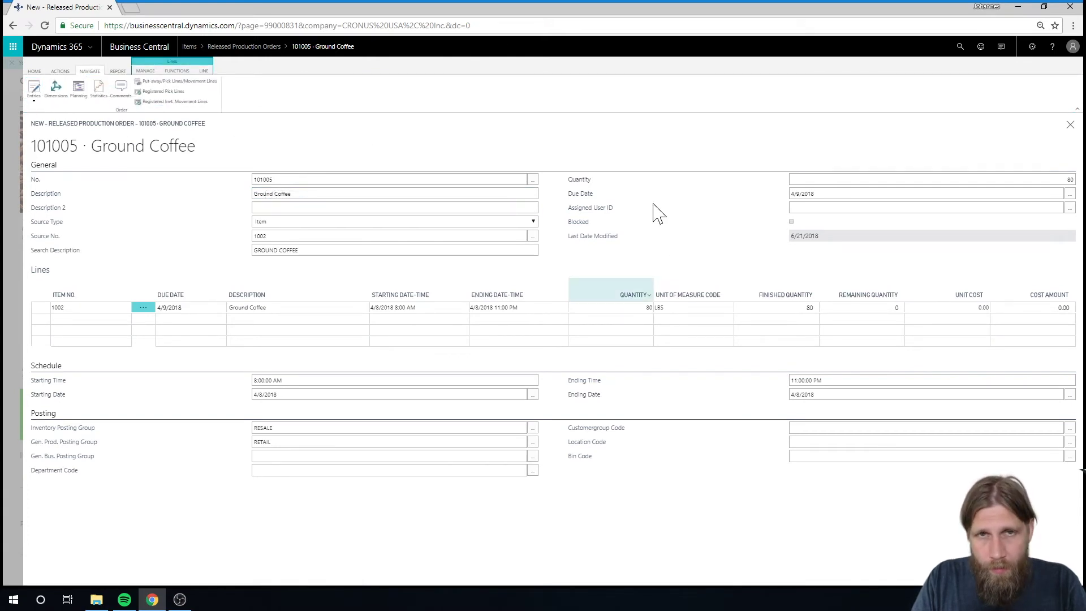
click(38, 93)
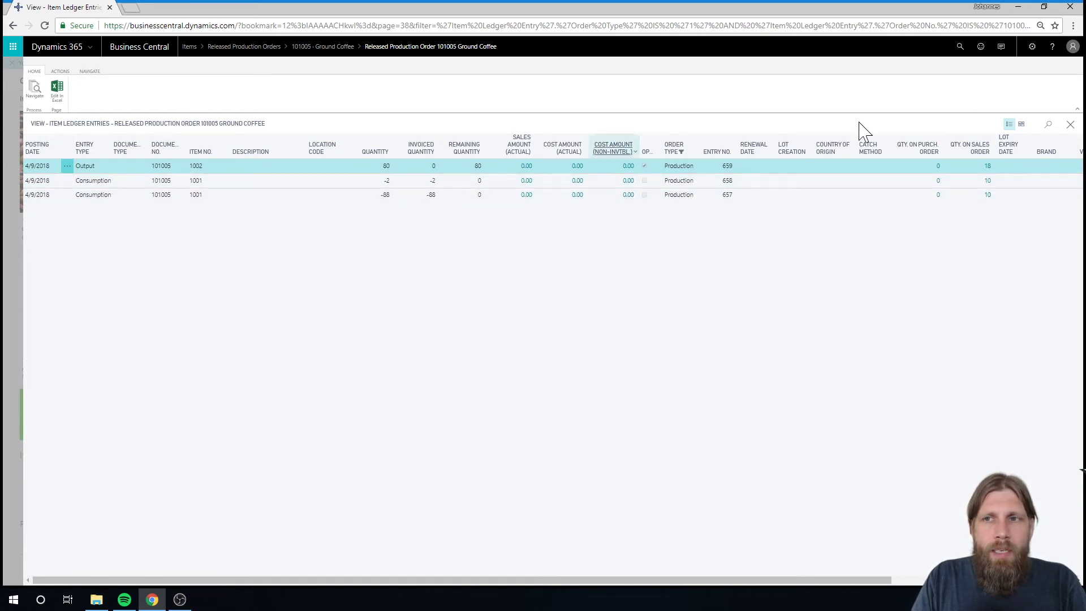
key(Escape)
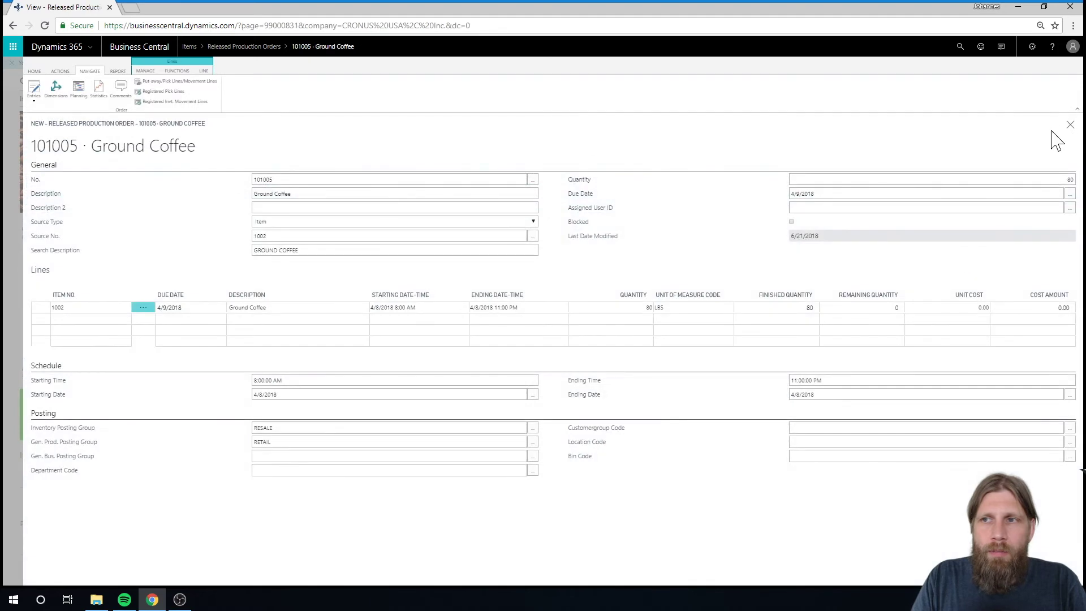
click(1068, 125)
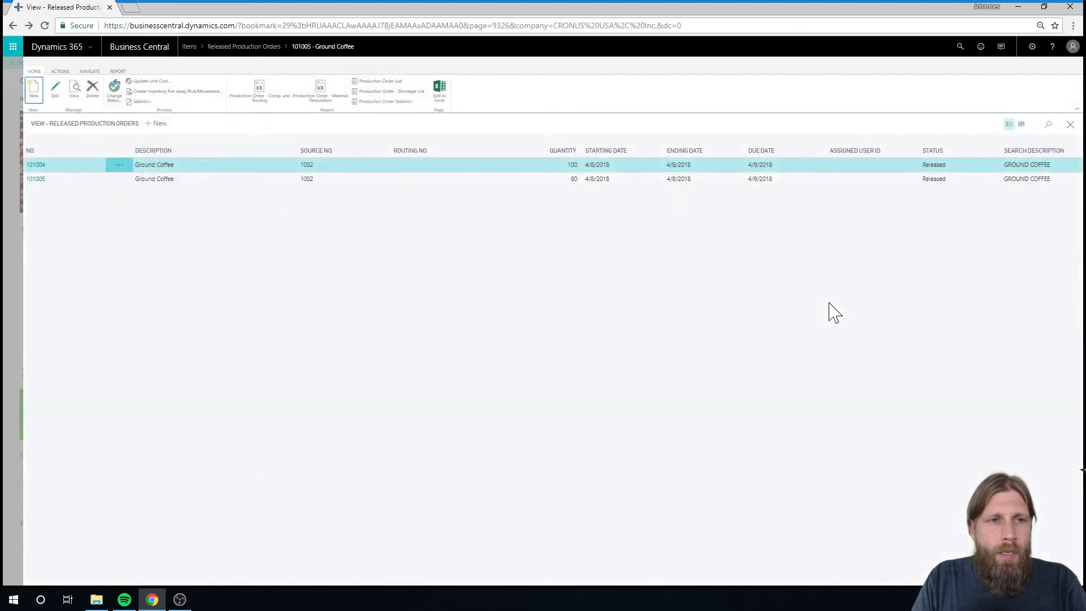
Review Ground Coffee's item ledger: outputs of 80 (101005) and 1 (101004), totalling 81.
click(1069, 126)
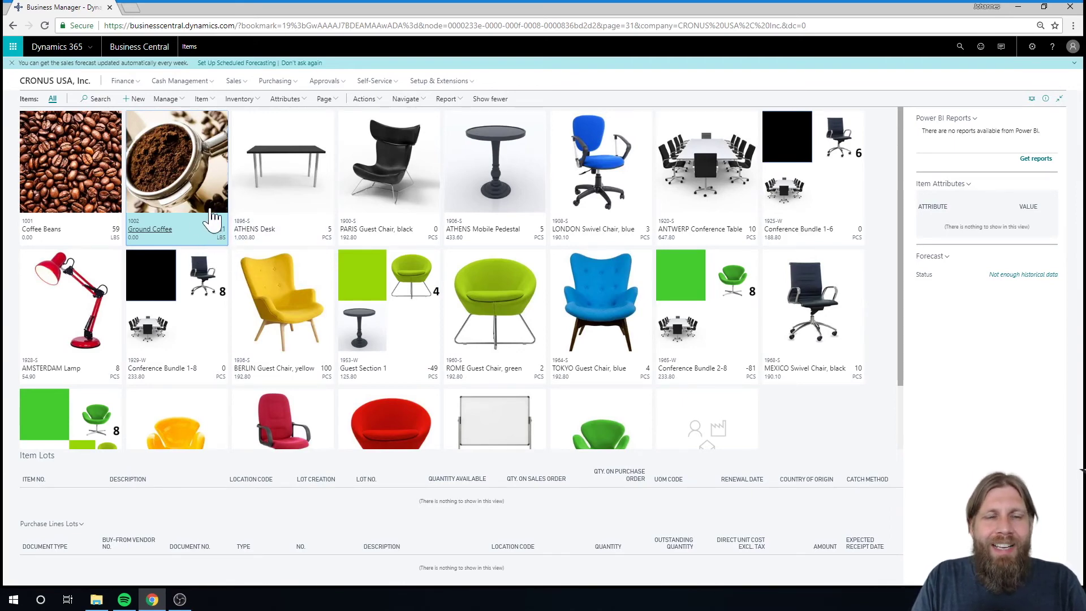
click(164, 233)
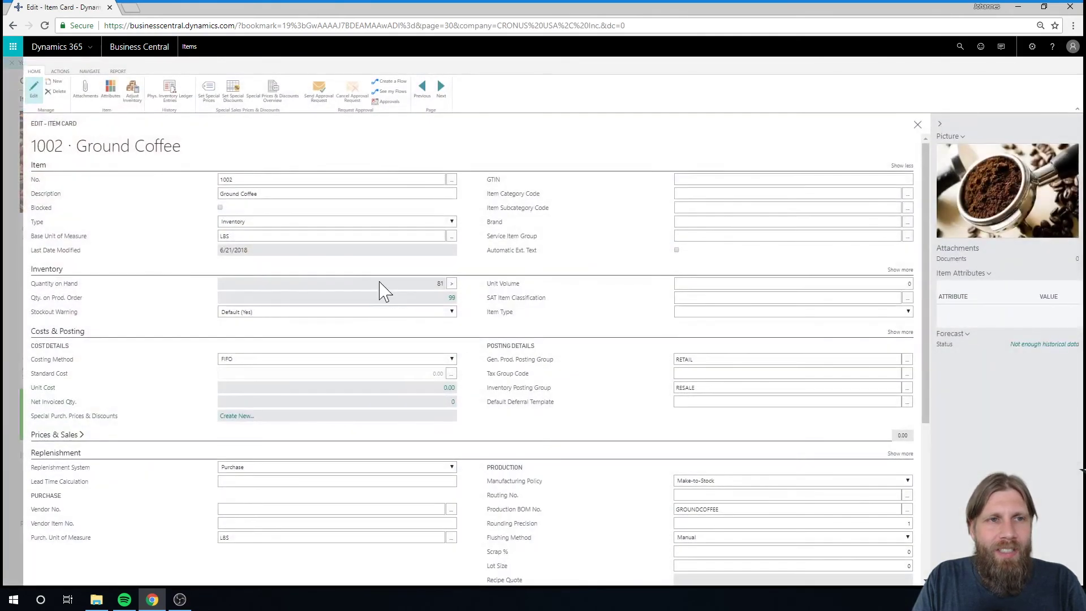
click(89, 71)
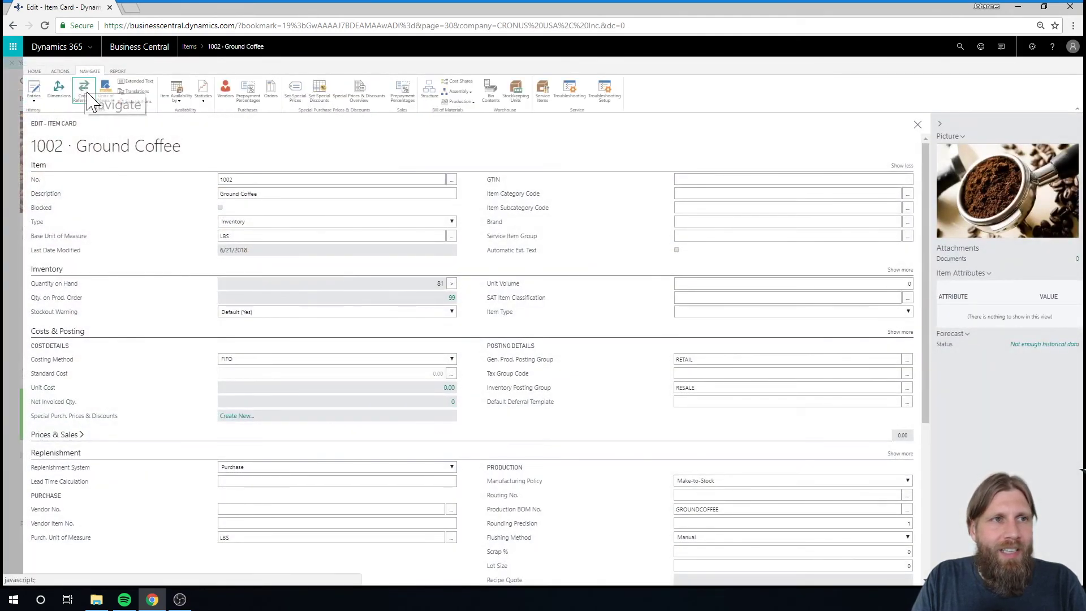
click(35, 99)
click(60, 113)
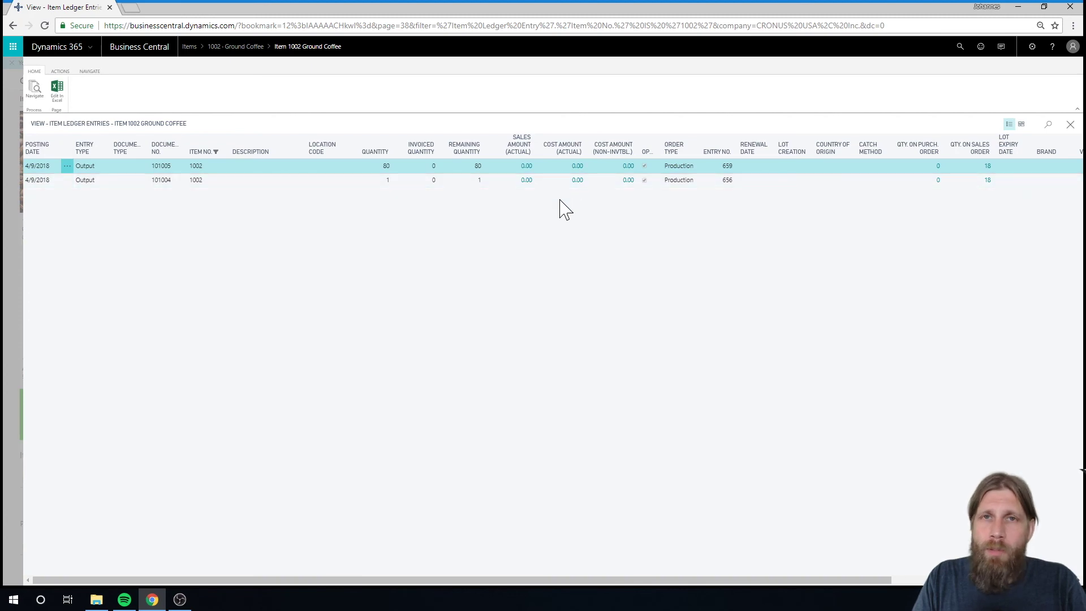
click(1070, 124)
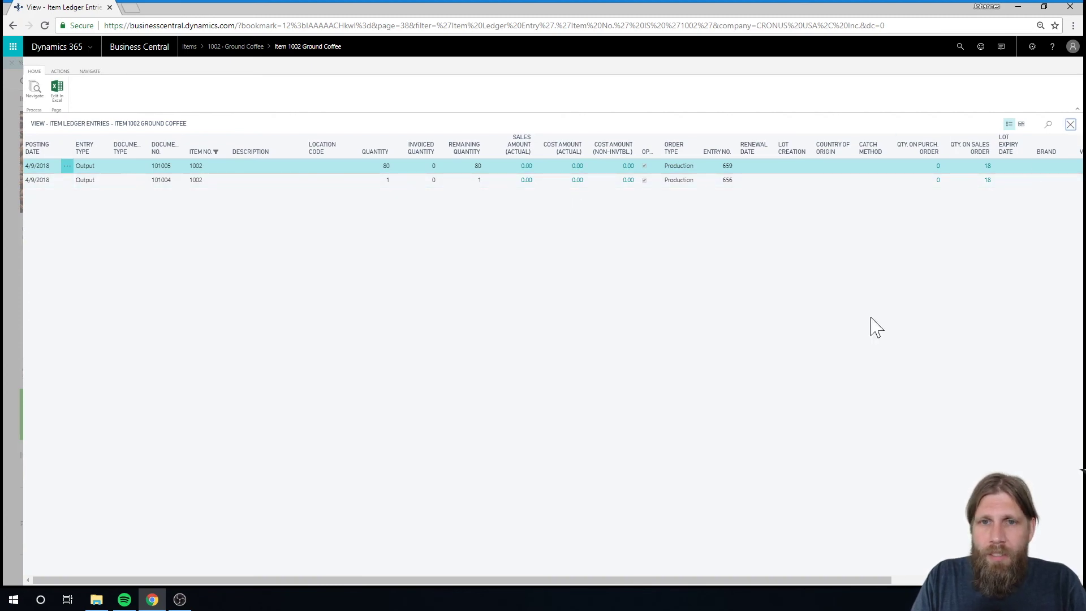